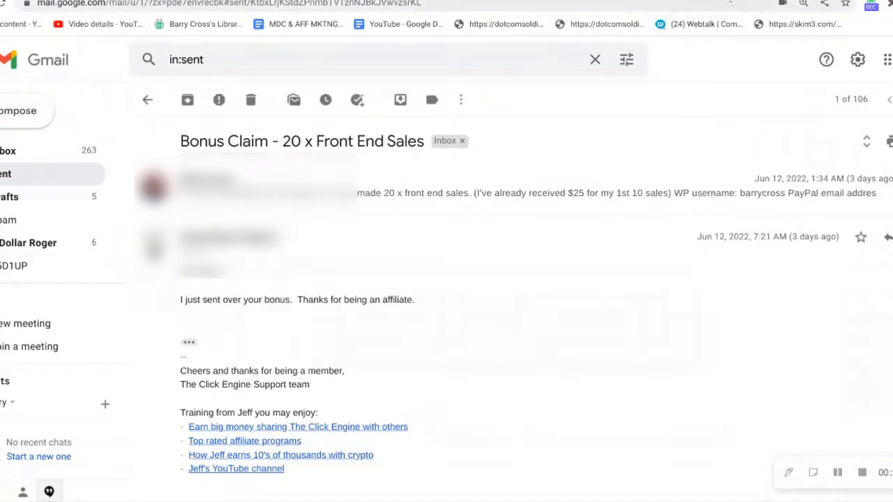
- Switch from the Gmail tab to theclickengine.com training page with its embedded video
{"action": "key", "text": "ctrl+Tab"}
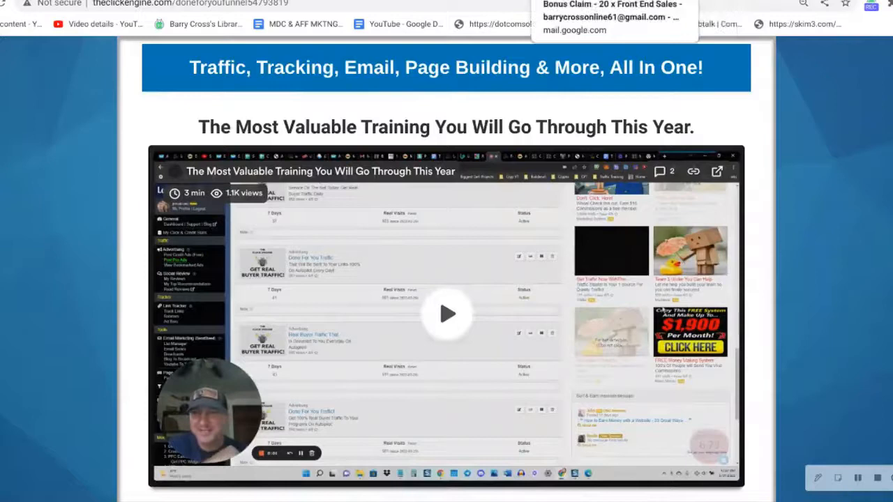
- Return to the Bonus Claim - 20 x Front End Sales email and highlight its subject and the bonus-sent reply
{"action": "left_click", "coordinate": [612, 4]}
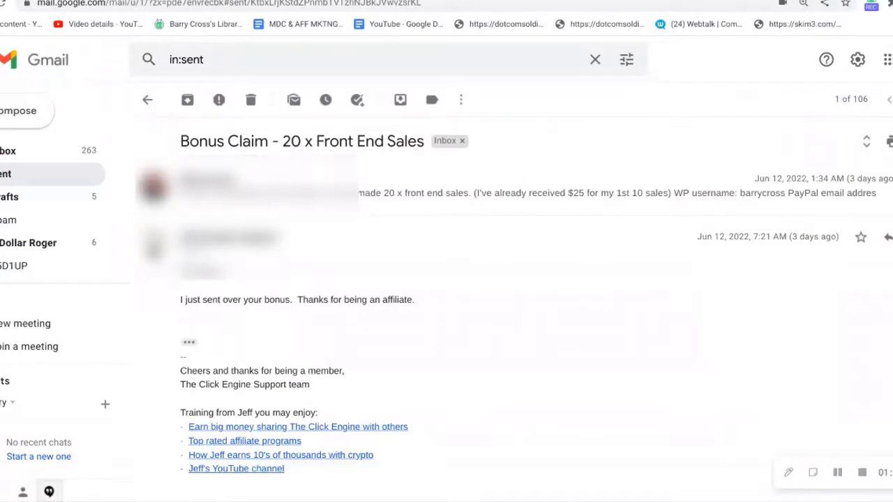
{"action": "left_click_drag", "start_coordinate": [180, 142], "coordinate": [405, 146]}
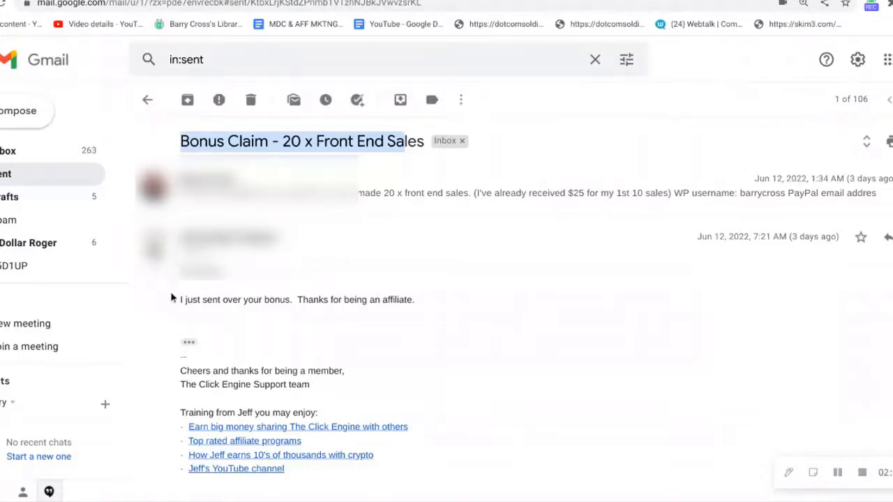
{"action": "left_click_drag", "start_coordinate": [180, 300], "coordinate": [427, 302]}
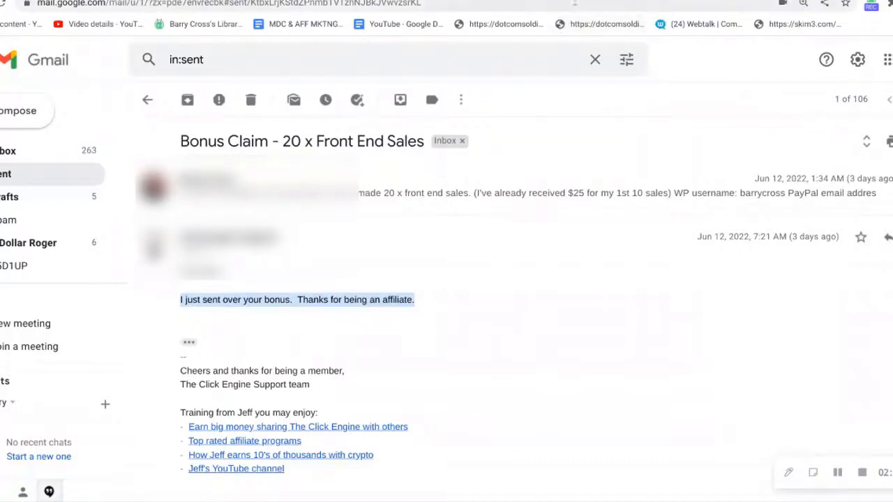
- Show the PayPal dashboard's $25.00 USD balance and stay logged in on the inactivity prompt
{"action": "left_click", "coordinate": [628, 2]}
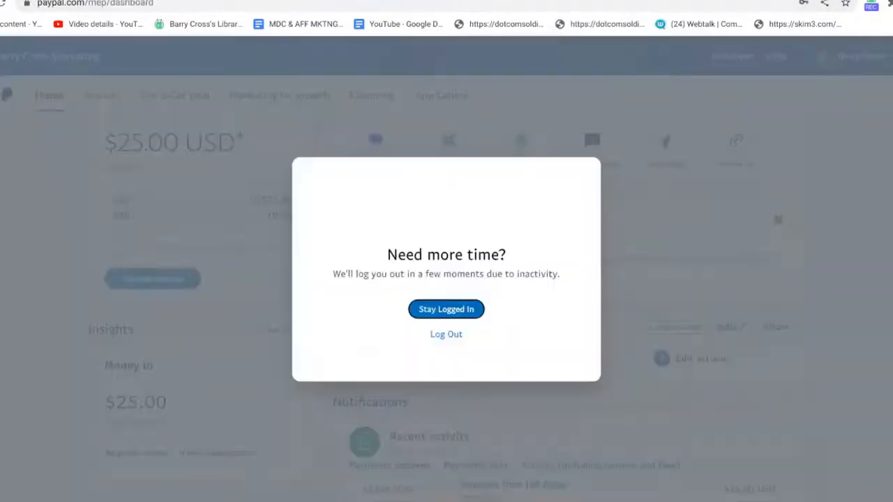
{"action": "left_click", "coordinate": [441, 311]}
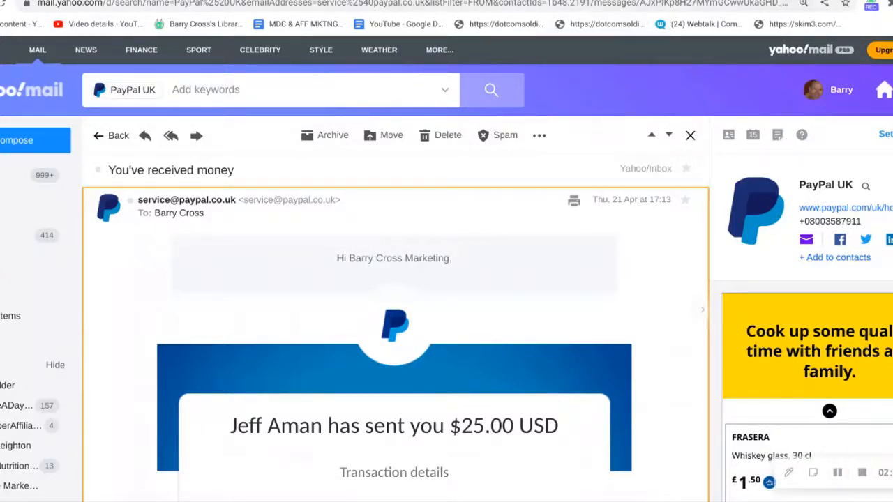
- Switch to the Warrior+Plus affiliate transactions list showing 71 sales and $307.67 commissions
{"action": "left_click", "coordinate": [725, 3]}
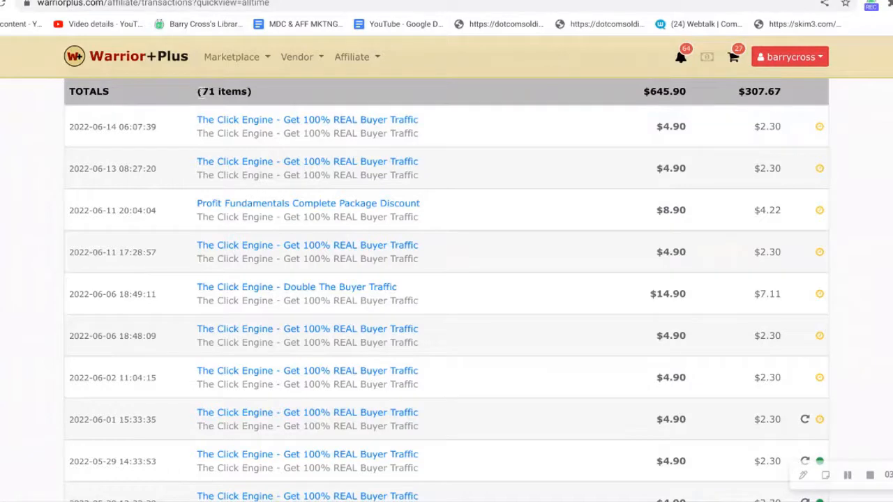
{"action": "left_click_drag", "start_coordinate": [199, 91], "coordinate": [250, 93]}
{"action": "scroll", "coordinate": [446, 279], "scroll_direction": "down", "scroll_amount": 2}
{"action": "scroll", "coordinate": [446, 279], "scroll_direction": "down", "scroll_amount": 2}
{"action": "scroll", "coordinate": [447, 279], "scroll_direction": "down", "scroll_amount": 2}
{"action": "scroll", "coordinate": [446, 279], "scroll_direction": "down", "scroll_amount": 2}
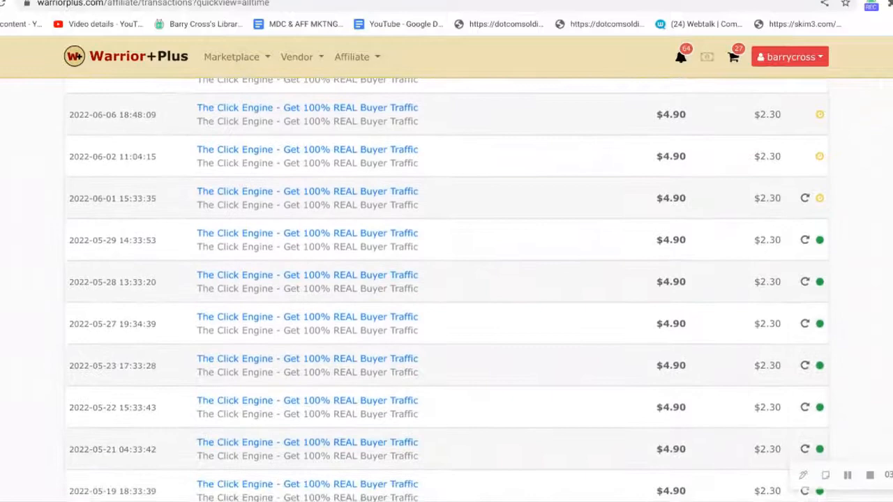
{"action": "scroll", "coordinate": [446, 279], "scroll_direction": "down", "scroll_amount": 2}
{"action": "scroll", "coordinate": [447, 279], "scroll_direction": "down", "scroll_amount": 2}
{"action": "scroll", "coordinate": [447, 279], "scroll_direction": "down", "scroll_amount": 2}
{"action": "scroll", "coordinate": [446, 279], "scroll_direction": "down", "scroll_amount": 2}
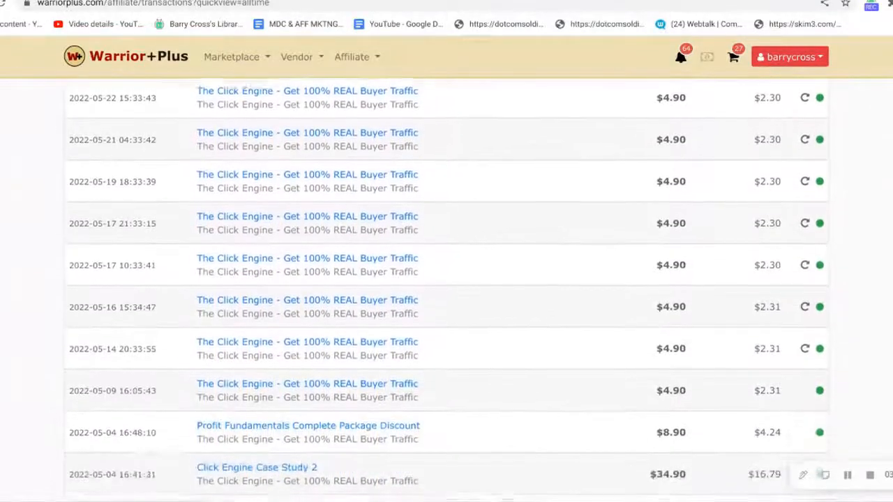
{"action": "scroll", "coordinate": [446, 279], "scroll_direction": "down", "scroll_amount": 2}
{"action": "scroll", "coordinate": [446, 279], "scroll_direction": "down", "scroll_amount": 2}
{"action": "scroll", "coordinate": [447, 279], "scroll_direction": "down", "scroll_amount": 1}
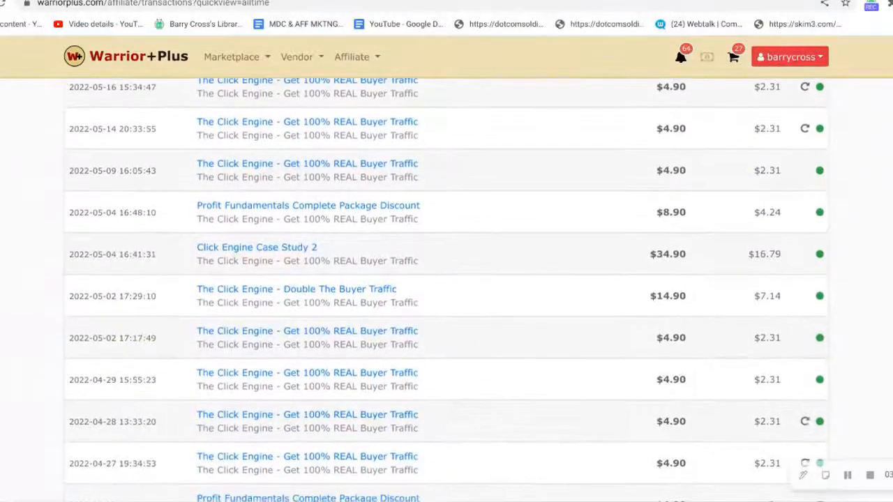
{"action": "scroll", "coordinate": [446, 279], "scroll_direction": "down", "scroll_amount": 2}
{"action": "scroll", "coordinate": [447, 279], "scroll_direction": "down", "scroll_amount": 2}
{"action": "scroll", "coordinate": [447, 279], "scroll_direction": "down", "scroll_amount": 2}
{"action": "scroll", "coordinate": [446, 279], "scroll_direction": "down", "scroll_amount": 1}
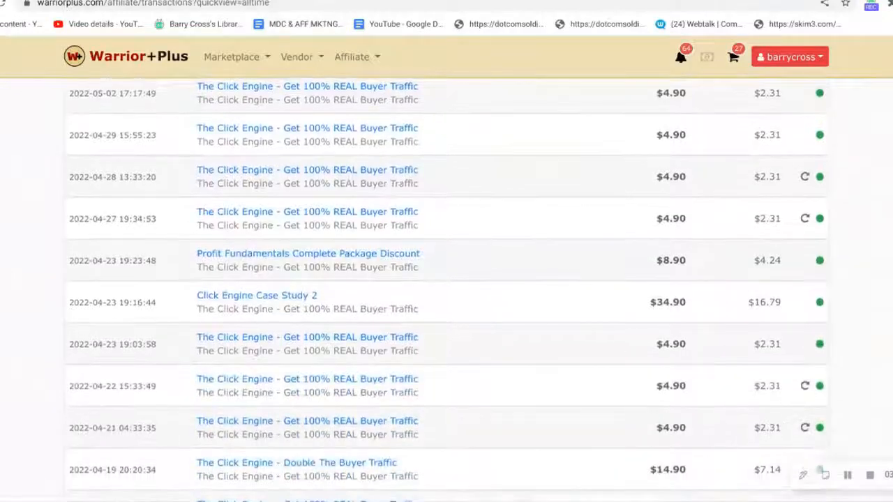
{"action": "scroll", "coordinate": [446, 279], "scroll_direction": "down", "scroll_amount": 2}
{"action": "scroll", "coordinate": [446, 279], "scroll_direction": "down", "scroll_amount": 2}
{"action": "scroll", "coordinate": [446, 279], "scroll_direction": "down", "scroll_amount": 2}
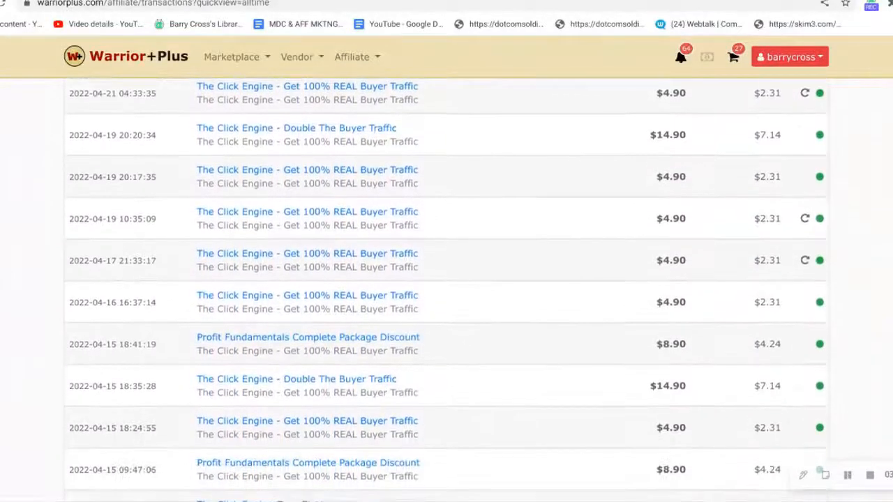
{"action": "scroll", "coordinate": [446, 279], "scroll_direction": "down", "scroll_amount": 3}
{"action": "scroll", "coordinate": [446, 279], "scroll_direction": "down", "scroll_amount": 3}
{"action": "scroll", "coordinate": [446, 279], "scroll_direction": "down", "scroll_amount": 3}
{"action": "scroll", "coordinate": [447, 279], "scroll_direction": "down", "scroll_amount": 3}
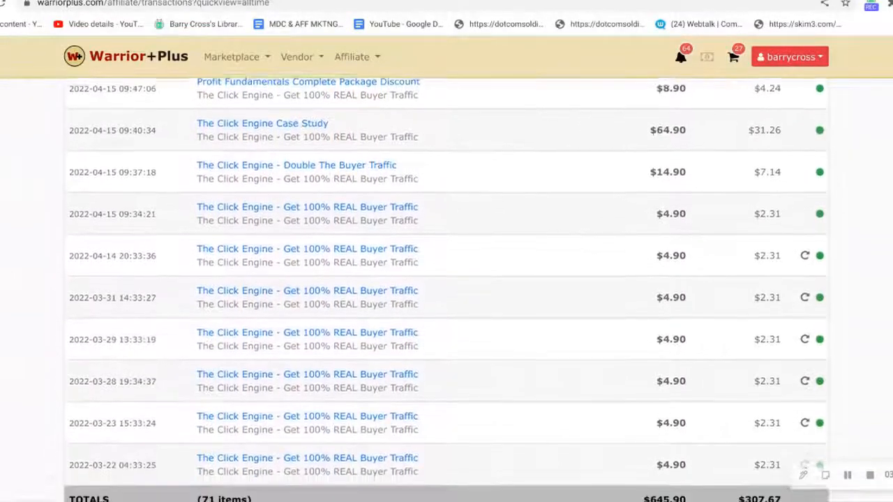
{"action": "scroll", "coordinate": [447, 279], "scroll_direction": "down", "scroll_amount": 3}
{"action": "scroll", "coordinate": [446, 279], "scroll_direction": "up", "scroll_amount": 5}
{"action": "scroll", "coordinate": [446, 279], "scroll_direction": "up", "scroll_amount": 3}
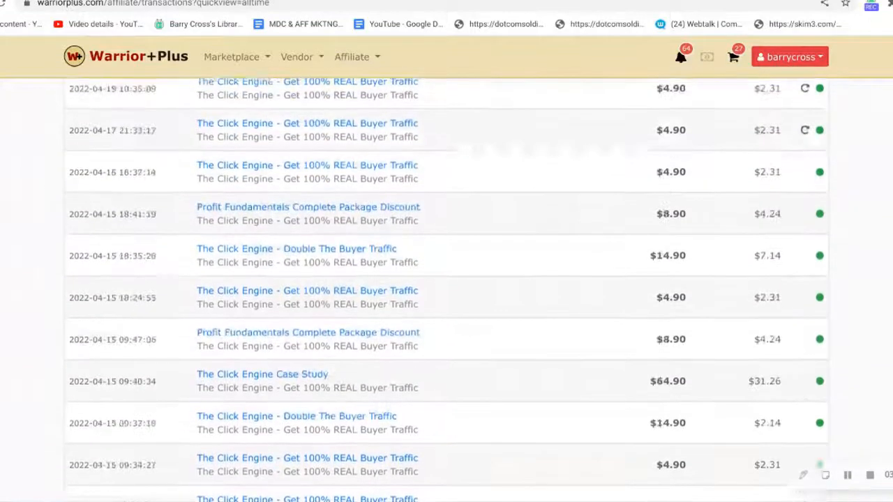
{"action": "scroll", "coordinate": [446, 279], "scroll_direction": "up", "scroll_amount": 3}
{"action": "scroll", "coordinate": [446, 279], "scroll_direction": "up", "scroll_amount": 3}
{"action": "scroll", "coordinate": [447, 278], "scroll_direction": "up", "scroll_amount": 3}
{"action": "scroll", "coordinate": [447, 278], "scroll_direction": "up", "scroll_amount": 3}
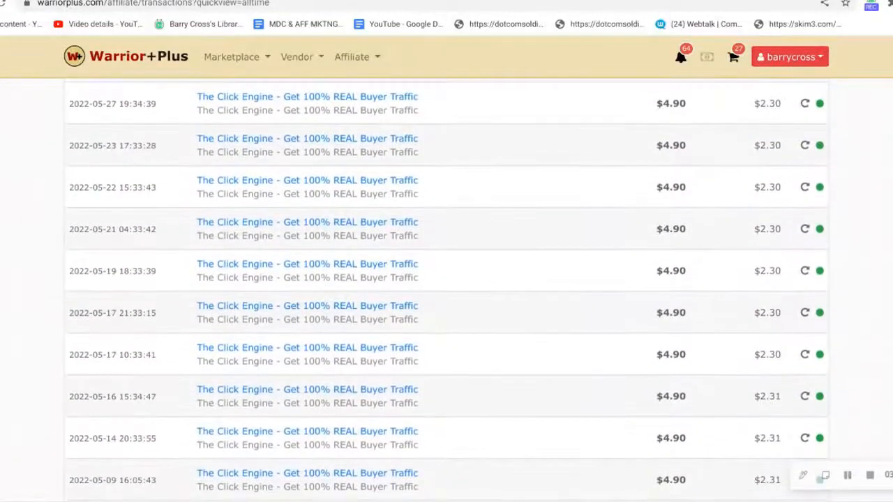
{"action": "scroll", "coordinate": [446, 279], "scroll_direction": "up", "scroll_amount": 3}
{"action": "scroll", "coordinate": [447, 279], "scroll_direction": "up", "scroll_amount": 3}
{"action": "scroll", "coordinate": [446, 279], "scroll_direction": "up", "scroll_amount": 3}
{"action": "scroll", "coordinate": [446, 279], "scroll_direction": "up", "scroll_amount": 2}
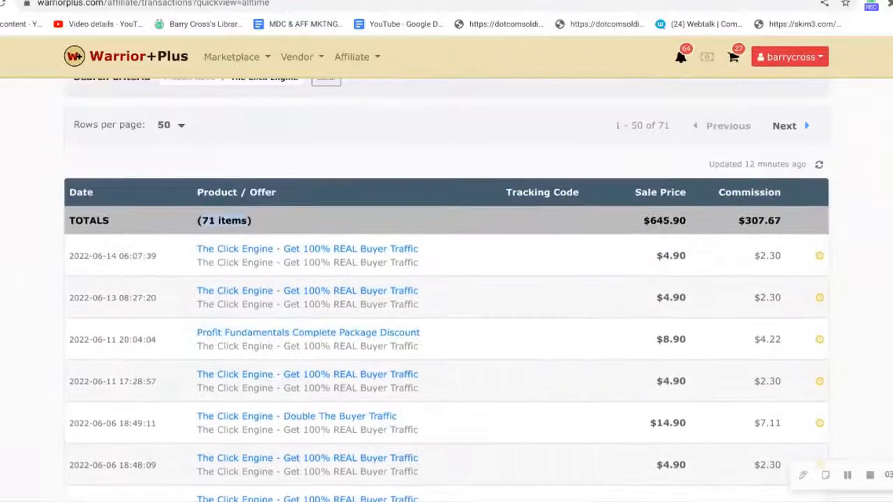
{"action": "scroll", "coordinate": [447, 279], "scroll_direction": "down", "scroll_amount": 2}
{"action": "scroll", "coordinate": [447, 279], "scroll_direction": "down", "scroll_amount": 1}
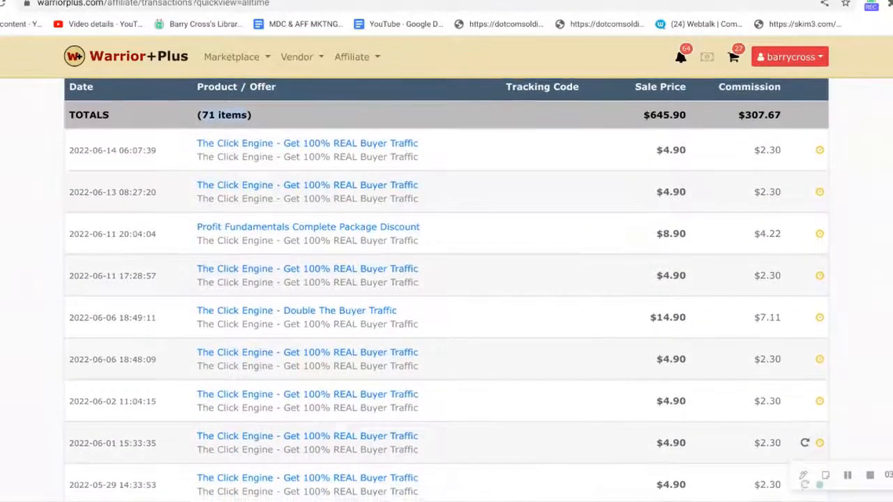
{"action": "scroll", "coordinate": [446, 279], "scroll_direction": "down", "scroll_amount": 1}
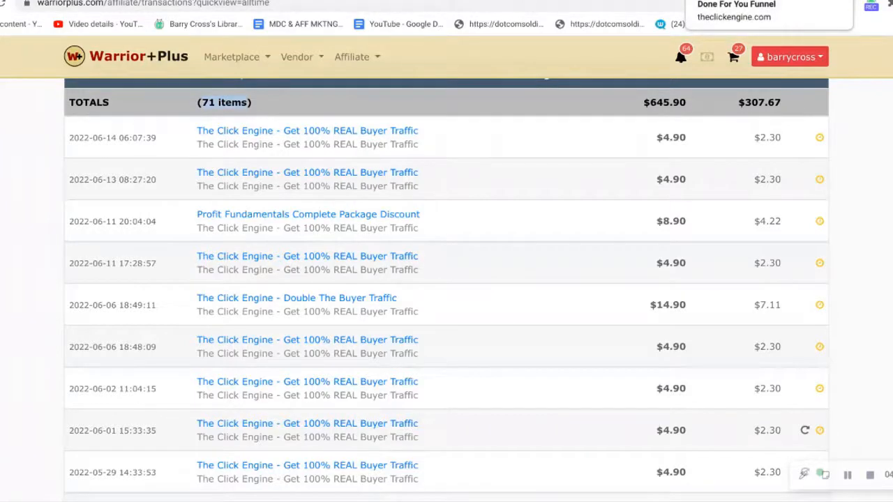
- Show the Done For You Funnel training page and highlight its training heading
{"action": "left_click", "coordinate": [771, 2]}
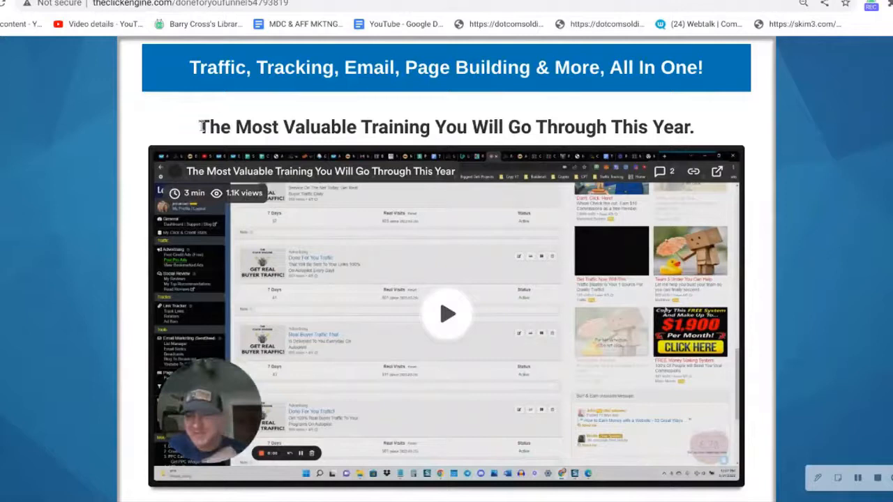
{"action": "left_click_drag", "start_coordinate": [199, 127], "coordinate": [694, 125]}
{"action": "left_click", "coordinate": [817, 128]}
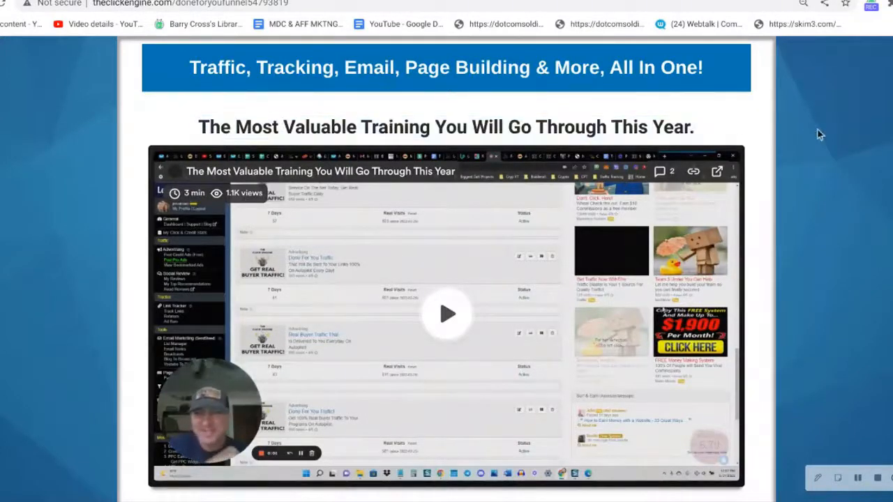
{"action": "scroll", "coordinate": [817, 129], "scroll_direction": "down", "scroll_amount": 3}
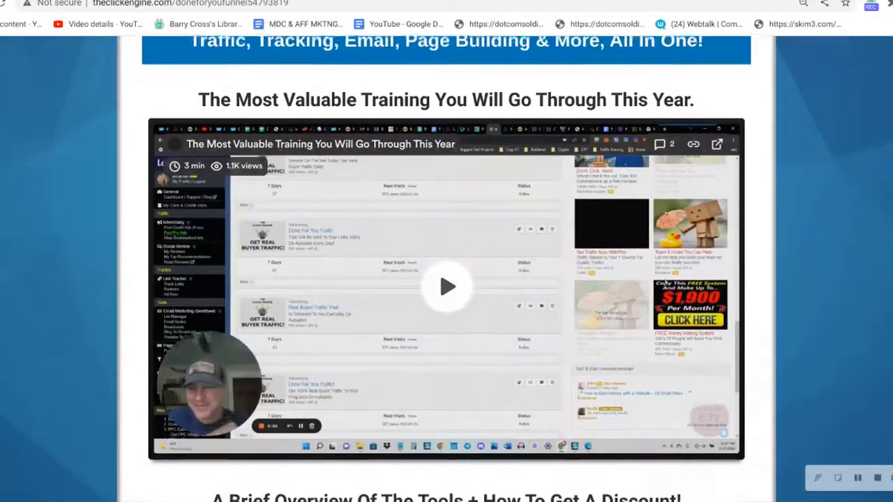
{"action": "scroll", "coordinate": [648, 354], "scroll_direction": "down", "scroll_amount": 6}
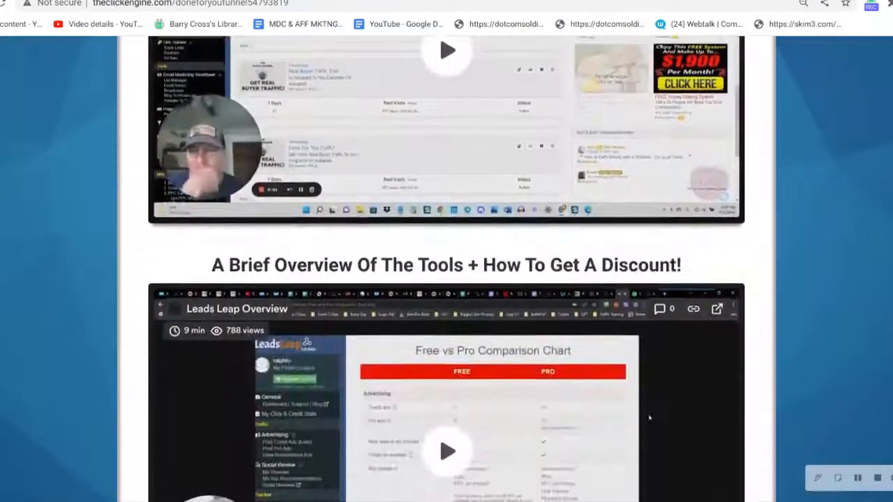
{"action": "scroll", "coordinate": [649, 354], "scroll_direction": "down", "scroll_amount": 3}
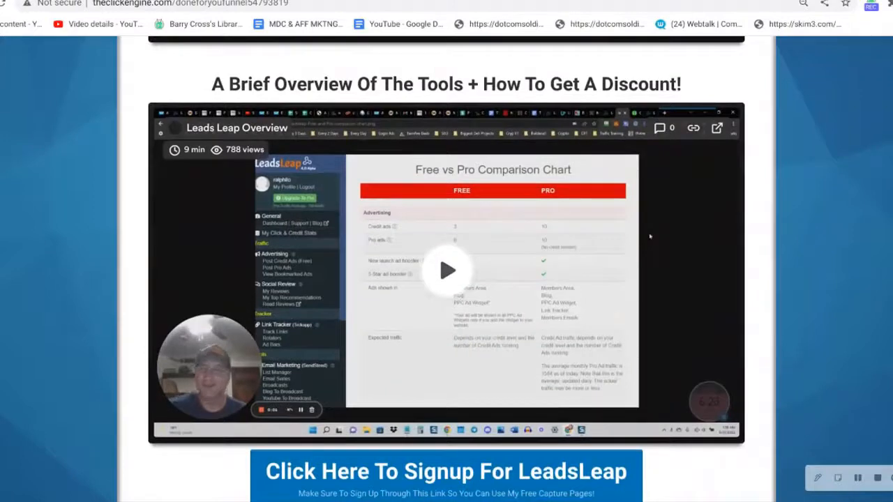
{"action": "scroll", "coordinate": [648, 237], "scroll_direction": "down", "scroll_amount": 4}
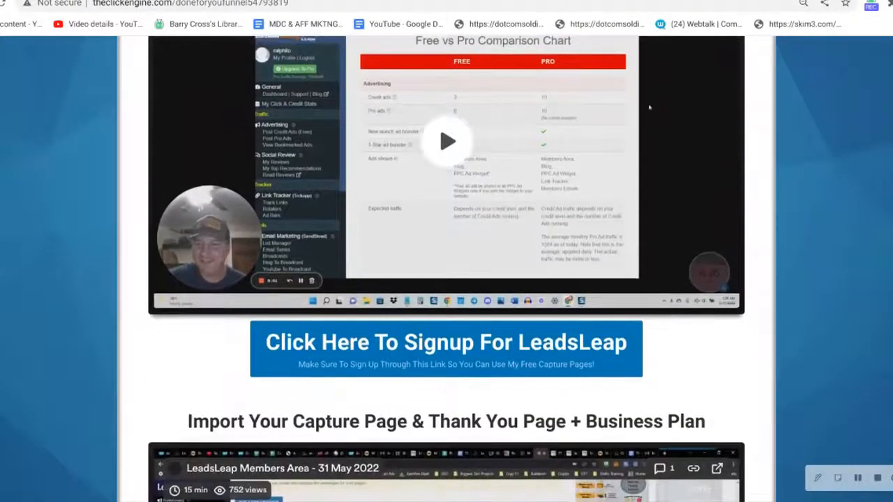
{"action": "scroll", "coordinate": [649, 107], "scroll_direction": "down", "scroll_amount": 4}
{"action": "scroll", "coordinate": [649, 107], "scroll_direction": "down", "scroll_amount": 4}
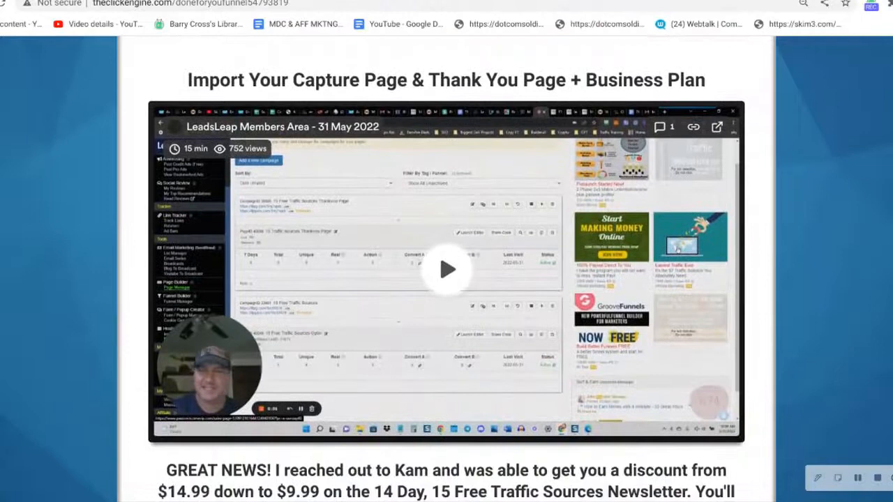
{"action": "scroll", "coordinate": [648, 237], "scroll_direction": "down", "scroll_amount": 2}
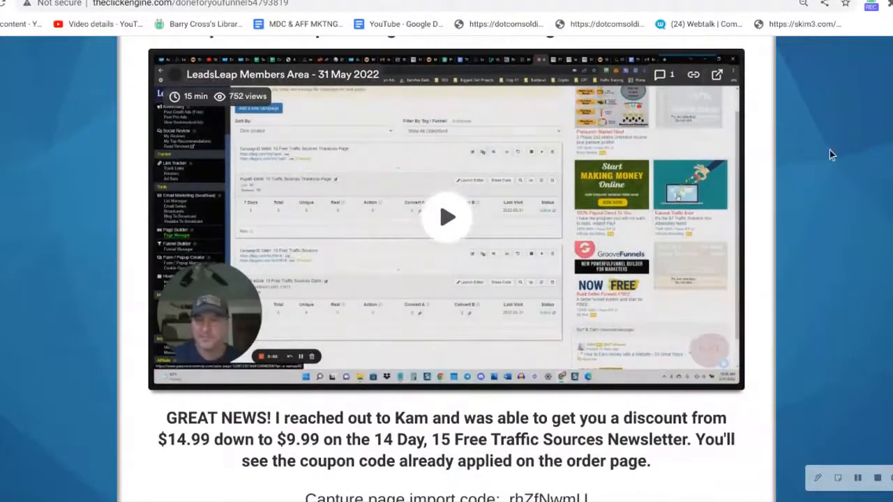
{"action": "scroll", "coordinate": [829, 150], "scroll_direction": "down", "scroll_amount": 3}
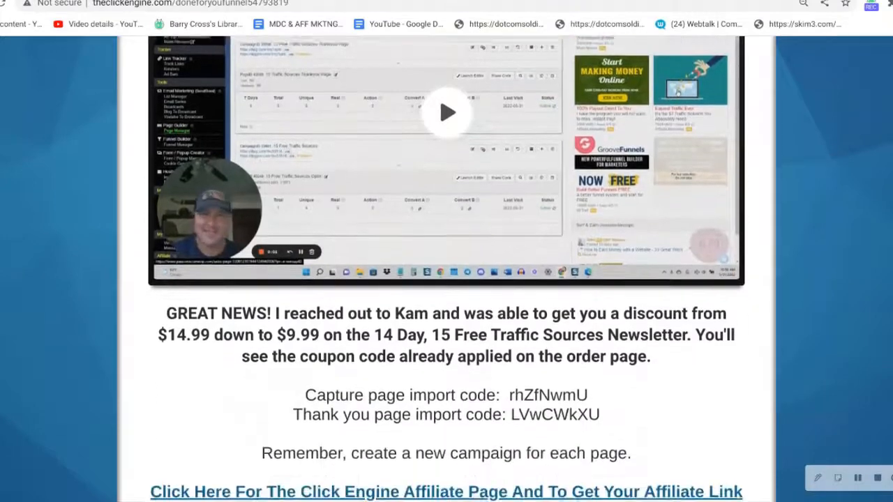
{"action": "scroll", "coordinate": [682, 241], "scroll_direction": "down", "scroll_amount": 4}
{"action": "scroll", "coordinate": [683, 241], "scroll_direction": "down", "scroll_amount": 4}
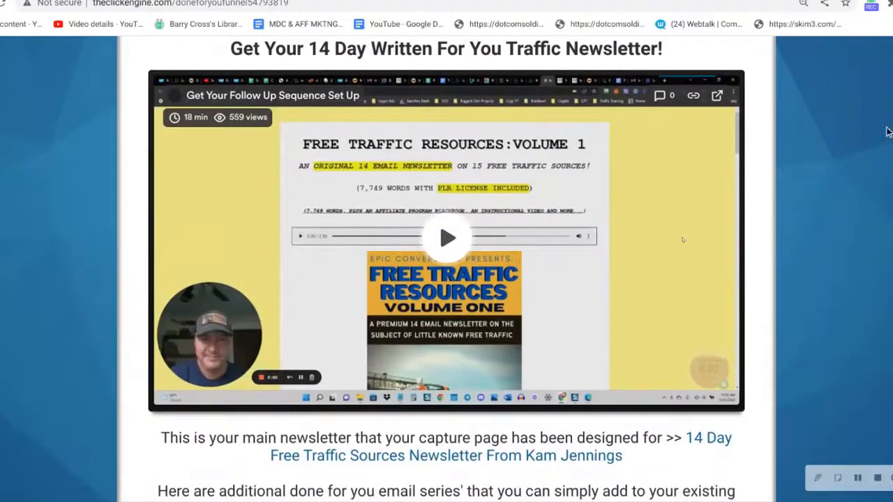
{"action": "scroll", "coordinate": [683, 240], "scroll_direction": "down", "scroll_amount": 3}
{"action": "scroll", "coordinate": [683, 240], "scroll_direction": "down", "scroll_amount": 3}
{"action": "scroll", "coordinate": [682, 240], "scroll_direction": "down", "scroll_amount": 4}
{"action": "scroll", "coordinate": [683, 240], "scroll_direction": "down", "scroll_amount": 2}
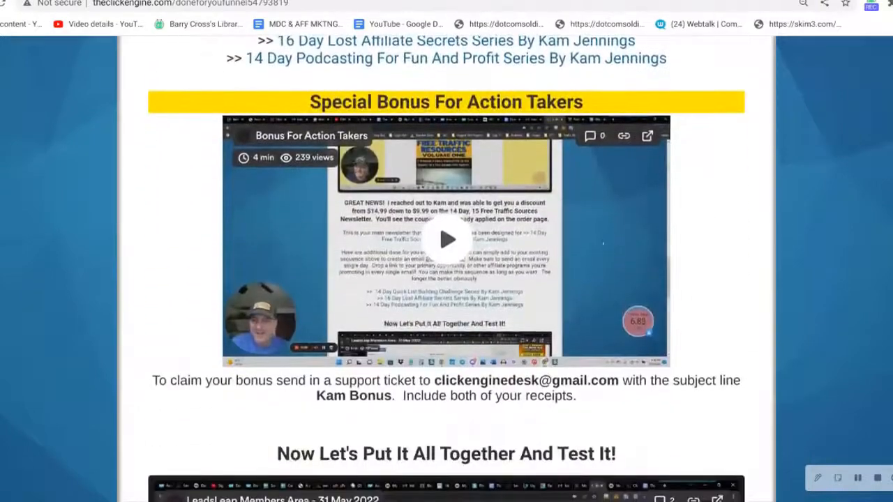
{"action": "scroll", "coordinate": [683, 239], "scroll_direction": "down", "scroll_amount": 1}
{"action": "scroll", "coordinate": [683, 240], "scroll_direction": "down", "scroll_amount": 3}
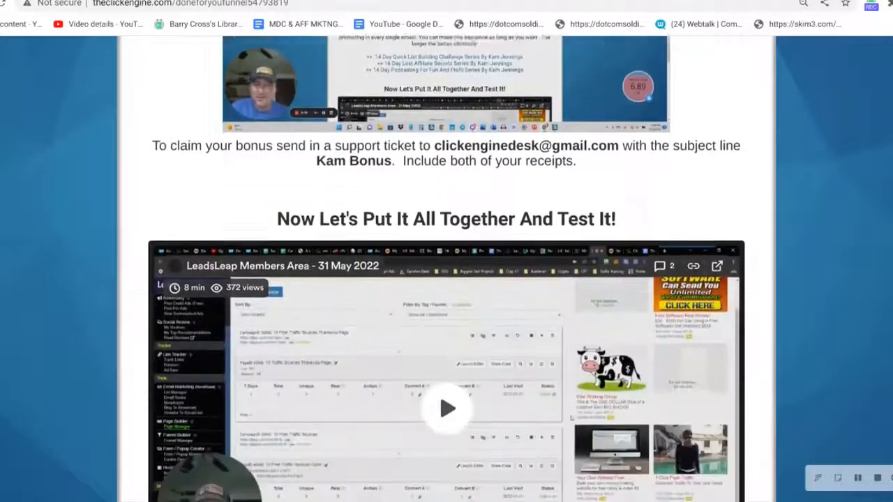
{"action": "scroll", "coordinate": [682, 240], "scroll_direction": "down", "scroll_amount": 2}
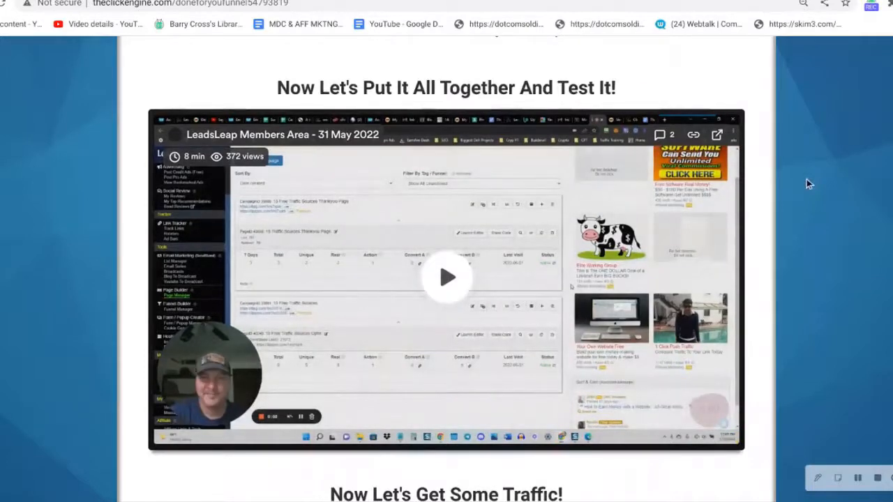
{"action": "scroll", "coordinate": [806, 179], "scroll_direction": "down", "scroll_amount": 3}
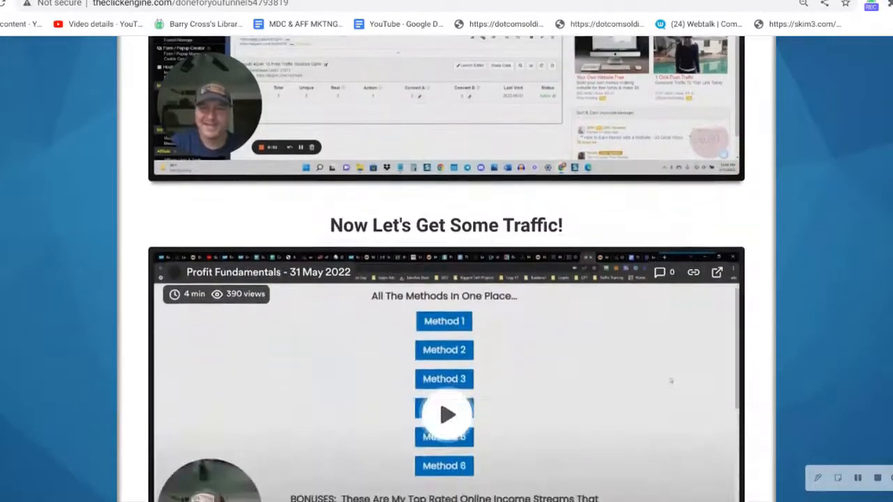
{"action": "scroll", "coordinate": [806, 178], "scroll_direction": "down", "scroll_amount": 2}
{"action": "scroll", "coordinate": [670, 326], "scroll_direction": "down", "scroll_amount": 2}
{"action": "scroll", "coordinate": [670, 279], "scroll_direction": "down", "scroll_amount": 1}
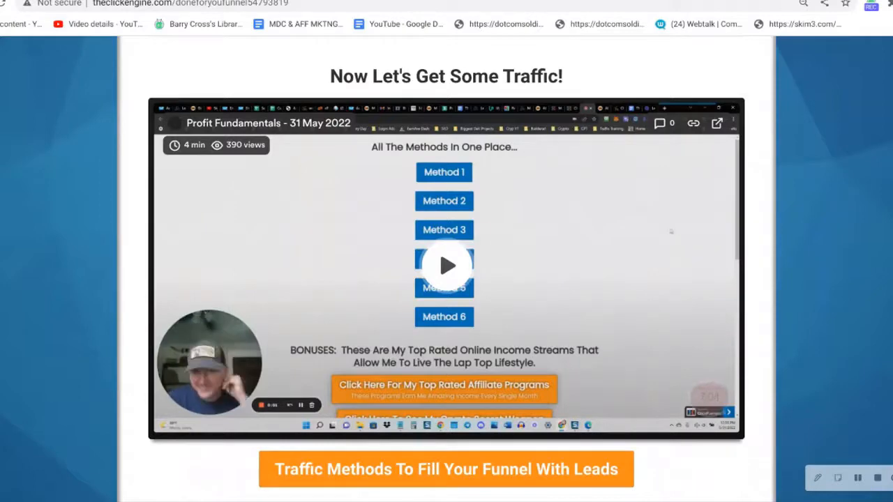
{"action": "scroll", "coordinate": [447, 265], "scroll_direction": "up", "scroll_amount": 5}
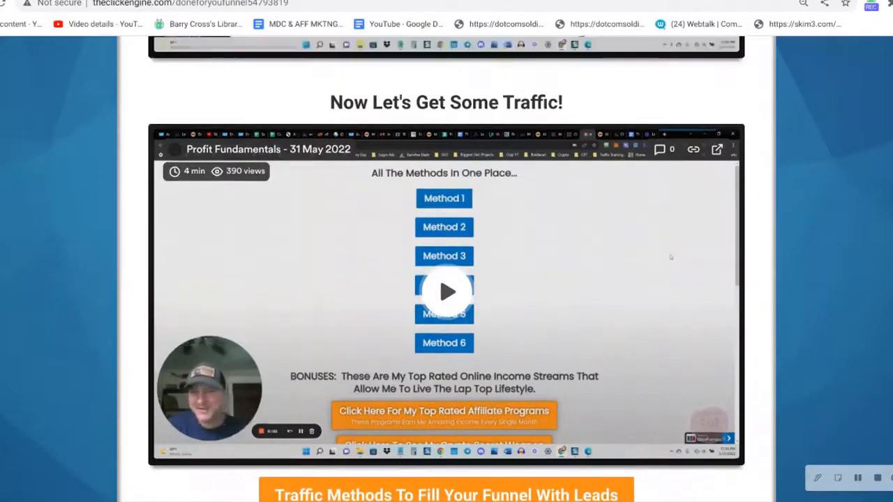
{"action": "scroll", "coordinate": [447, 265], "scroll_direction": "up", "scroll_amount": 5}
{"action": "scroll", "coordinate": [447, 265], "scroll_direction": "up", "scroll_amount": 5}
{"action": "scroll", "coordinate": [446, 265], "scroll_direction": "up", "scroll_amount": 5}
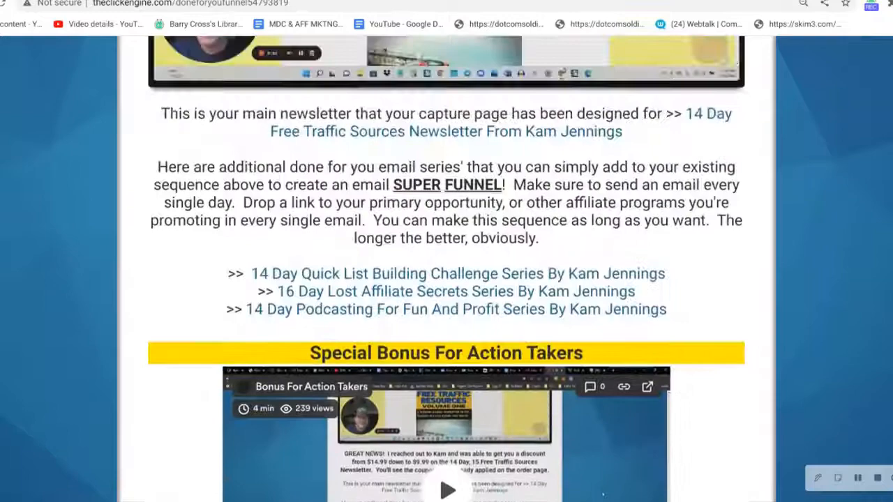
{"action": "scroll", "coordinate": [447, 265], "scroll_direction": "up", "scroll_amount": 5}
{"action": "scroll", "coordinate": [446, 265], "scroll_direction": "up", "scroll_amount": 5}
{"action": "scroll", "coordinate": [446, 265], "scroll_direction": "up", "scroll_amount": 5}
{"action": "scroll", "coordinate": [446, 265], "scroll_direction": "up", "scroll_amount": 5}
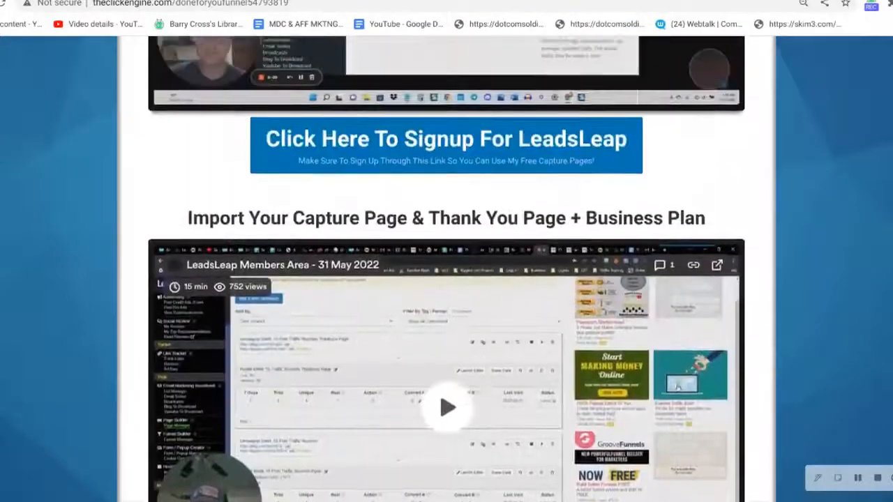
{"action": "scroll", "coordinate": [446, 265], "scroll_direction": "up", "scroll_amount": 3}
{"action": "scroll", "coordinate": [446, 265], "scroll_direction": "up", "scroll_amount": 3}
{"action": "scroll", "coordinate": [446, 265], "scroll_direction": "up", "scroll_amount": 5}
{"action": "scroll", "coordinate": [446, 265], "scroll_direction": "up", "scroll_amount": 3}
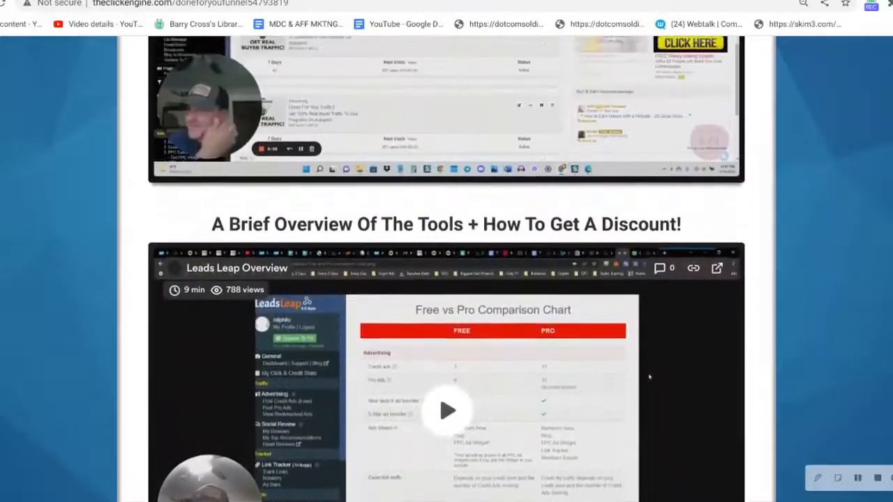
{"action": "scroll", "coordinate": [446, 265], "scroll_direction": "up", "scroll_amount": 3}
{"action": "scroll", "coordinate": [447, 265], "scroll_direction": "up", "scroll_amount": 3}
{"action": "scroll", "coordinate": [446, 265], "scroll_direction": "up", "scroll_amount": 3}
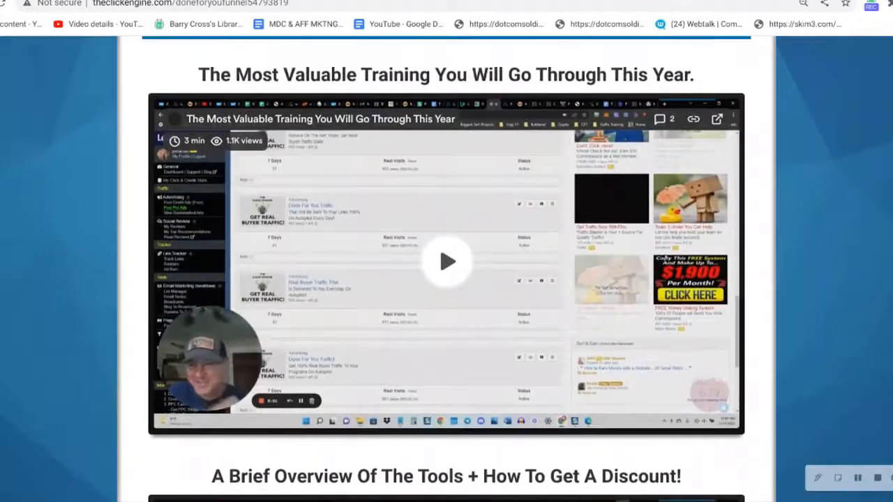